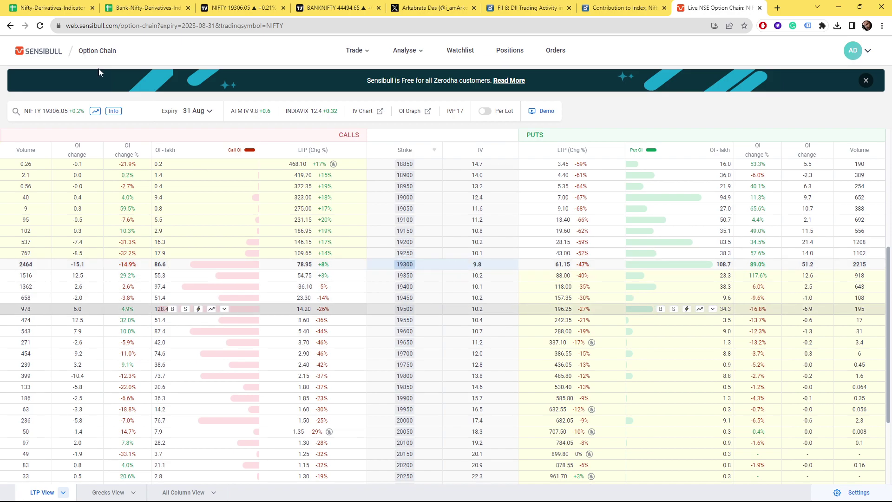
# - Review the multi-day price action on the NIFTY and BANKNIFTY 5-minute TradingView charts
pyautogui.click(242, 7)
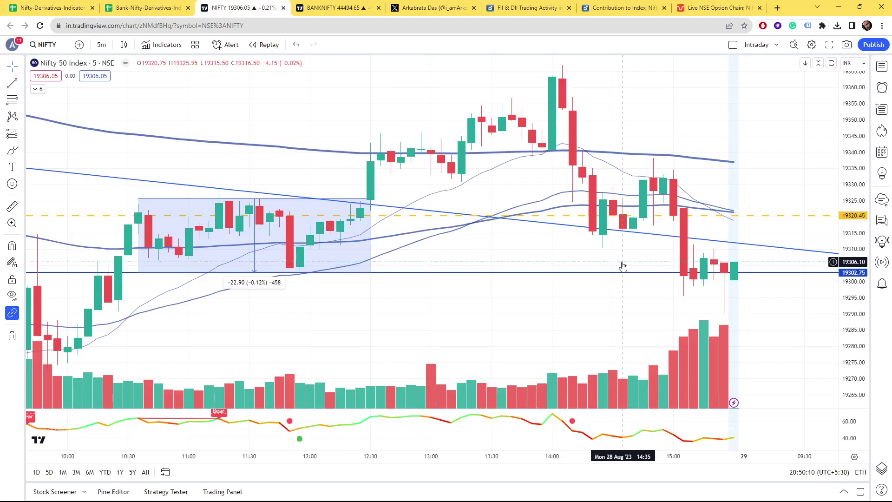
pyautogui.scroll(-2, 625, 283)
pyautogui.click(473, 442)
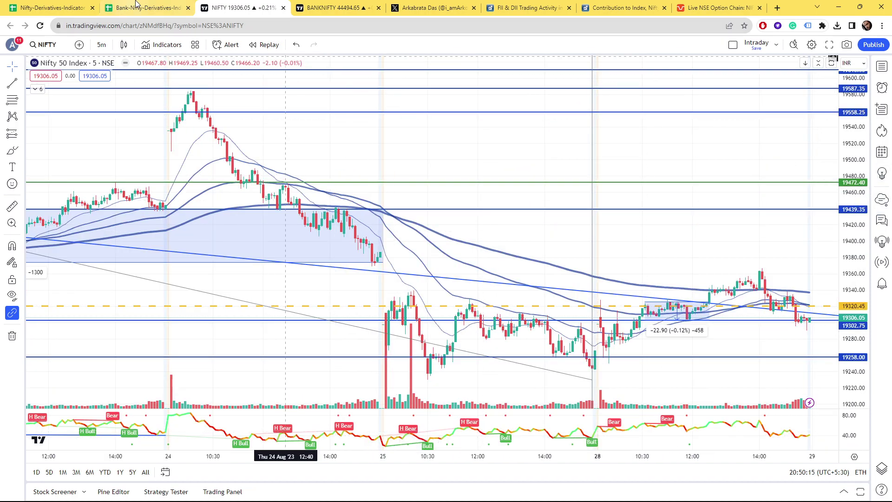
pyautogui.click(339, 7)
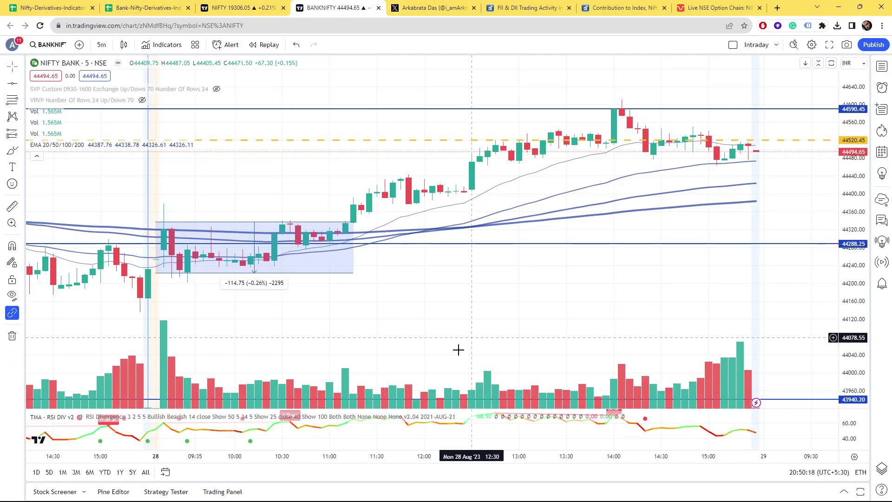
pyautogui.scroll(-5, 839, 226)
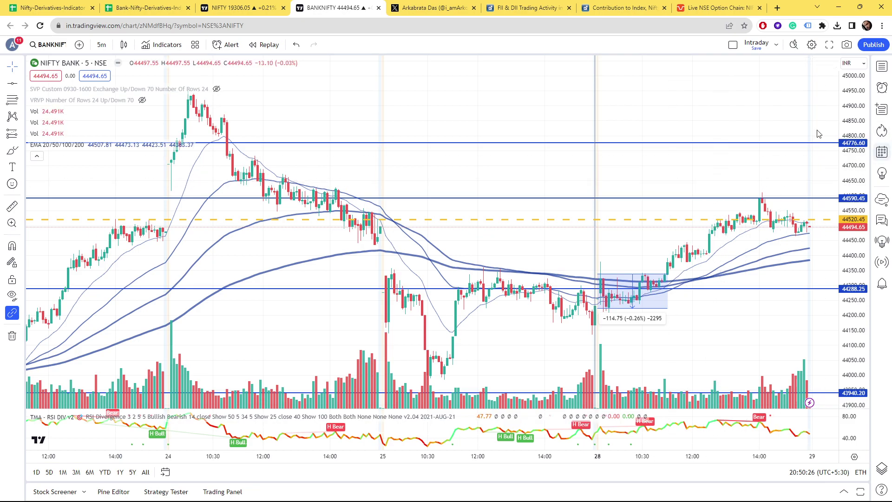
pyautogui.click(146, 5)
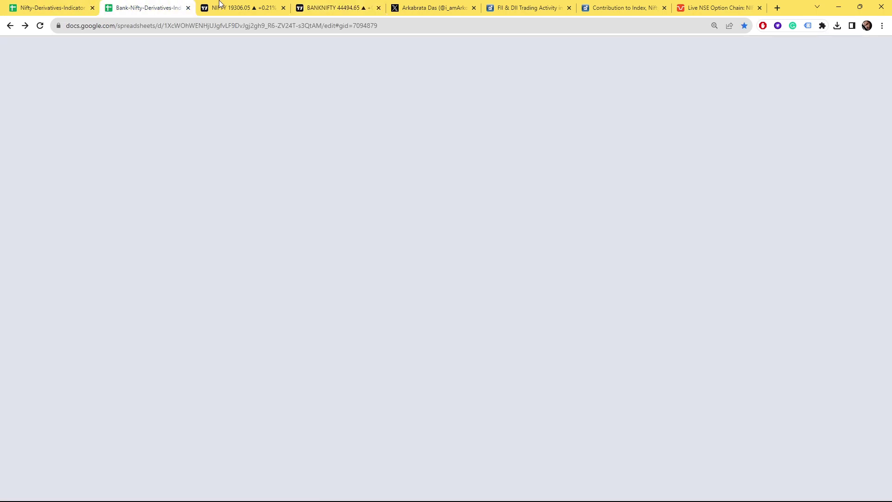
pyautogui.click(256, 7)
pyautogui.click(334, 6)
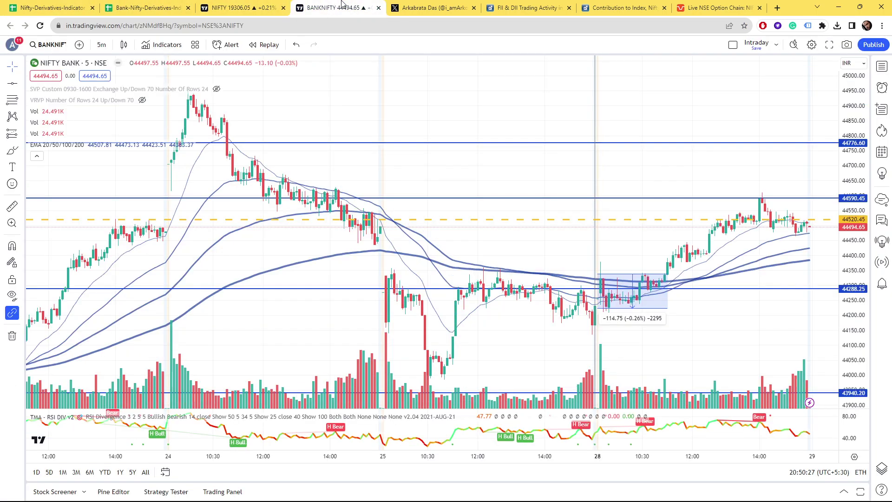
pyautogui.click(430, 7)
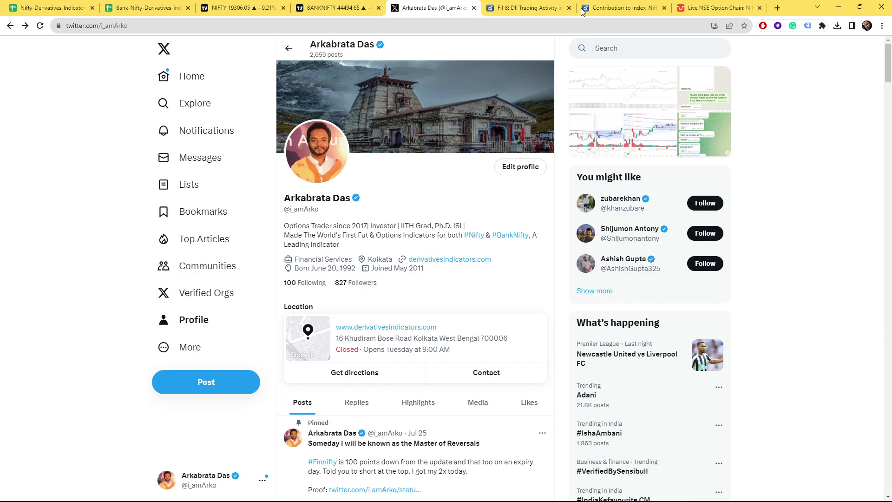
pyautogui.click(622, 7)
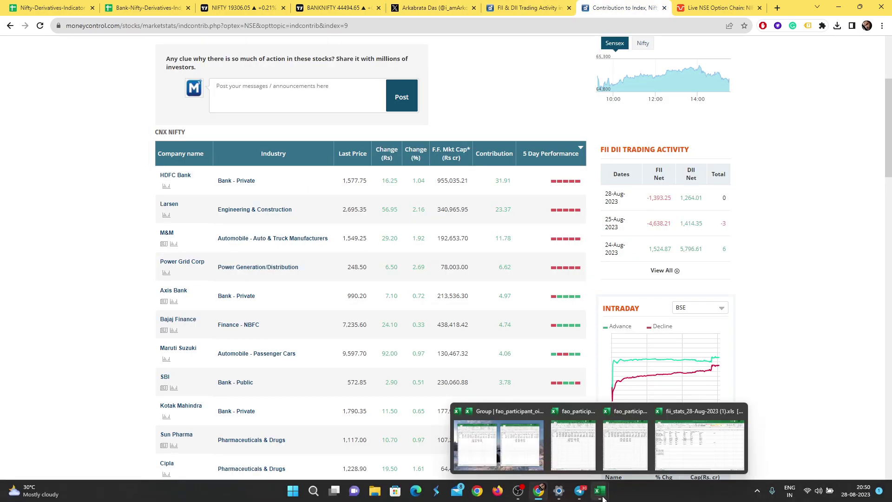
# - Switch to Excel with the fao_participant_oi_28082023 and fao_participant_oi_25082023 workbooks side by side and check I11:I12 in the 28 August sheet
pyautogui.click(631, 447)
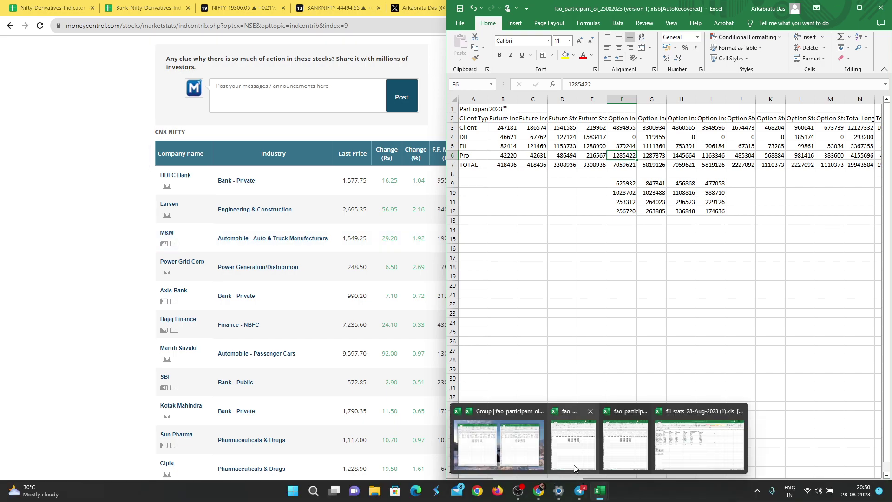
pyautogui.click(512, 446)
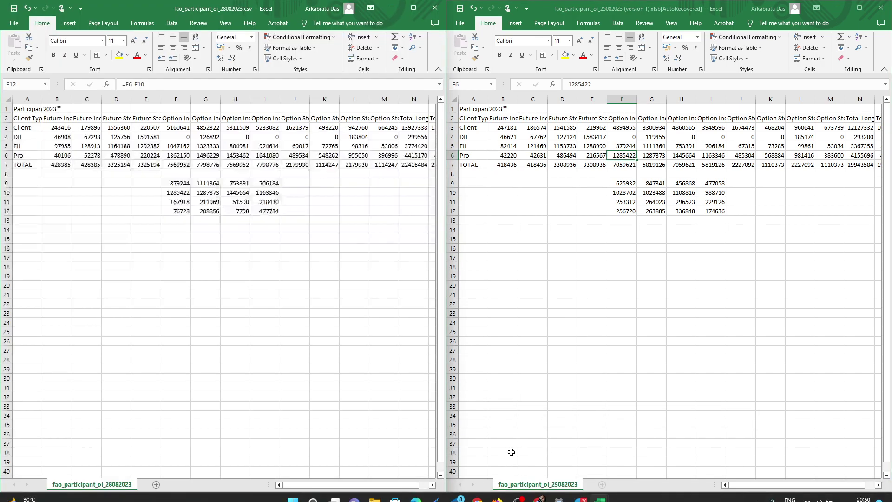
pyautogui.click(273, 202)
pyautogui.press('Down')
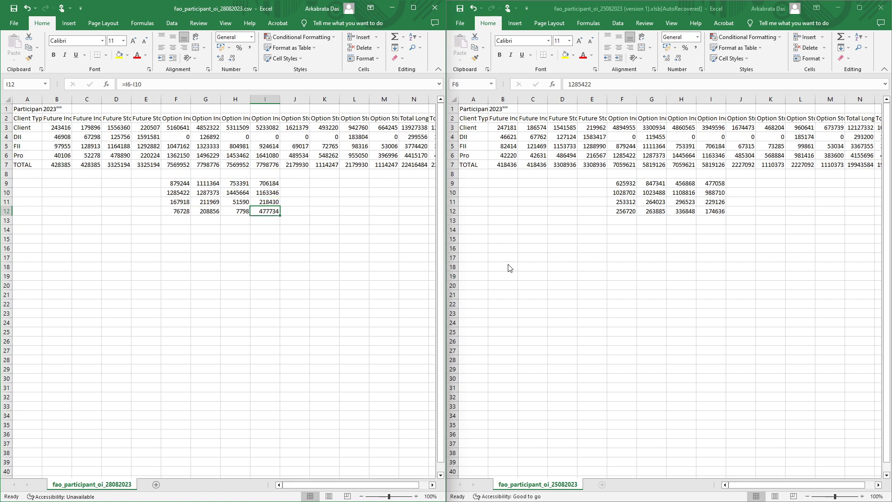
pyautogui.press('Up')
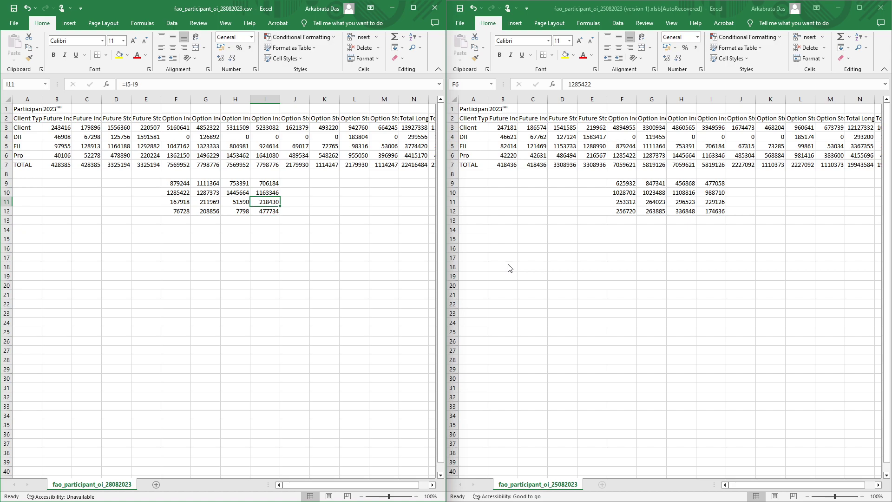
# - Switch back to Chrome and review the Sensibull option chains for BANKNIFTY and FINNIFTY
pyautogui.moveTo(756, 496)
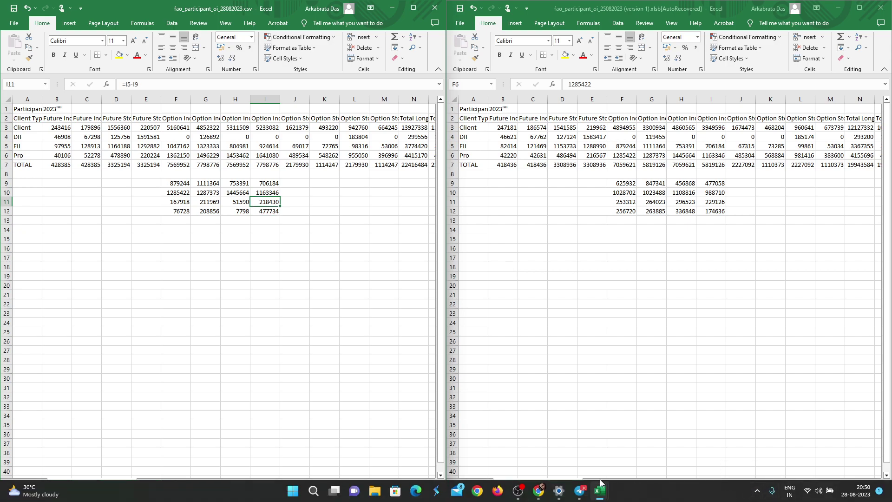
pyautogui.moveTo(539, 494)
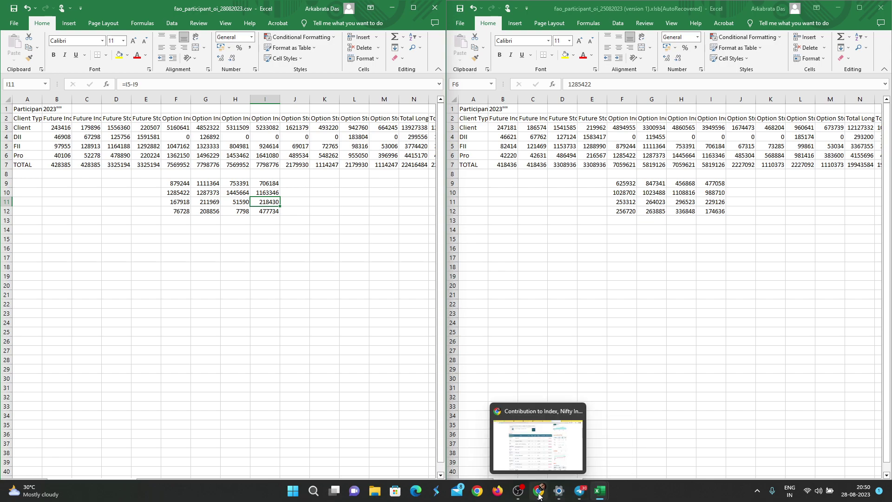
pyautogui.click(539, 446)
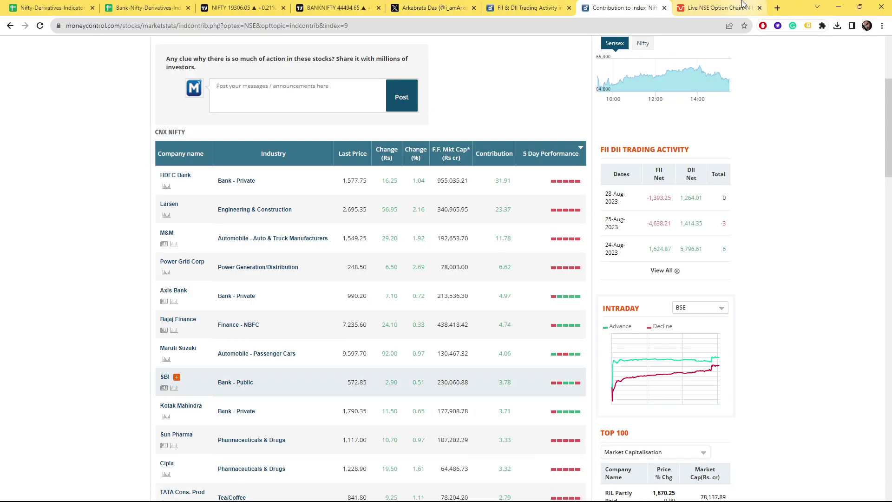
pyautogui.click(716, 8)
pyautogui.click(62, 112)
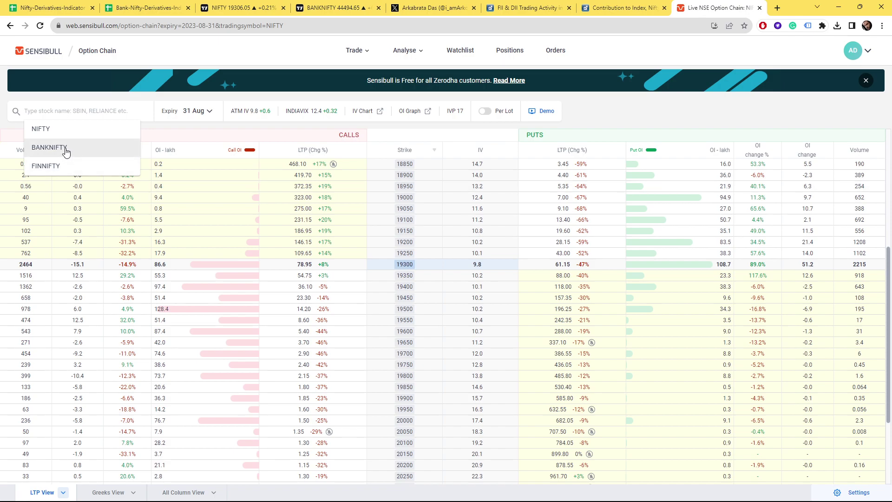
pyautogui.click(64, 152)
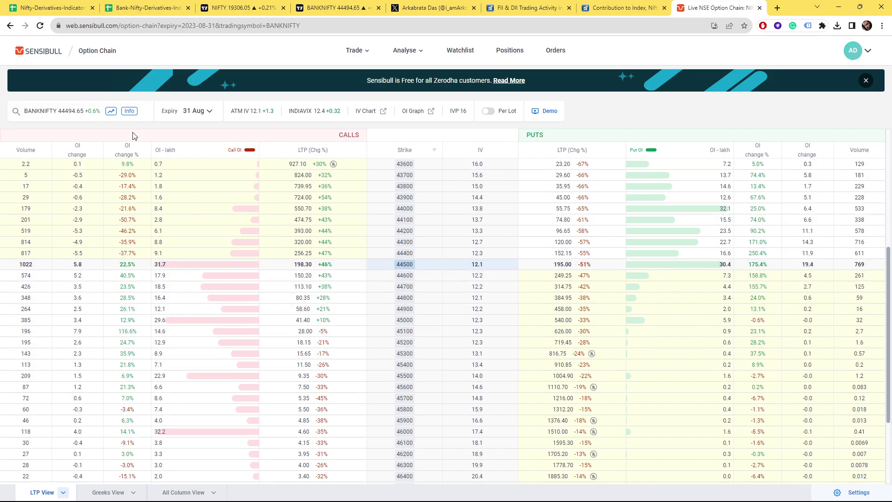
pyautogui.click(55, 112)
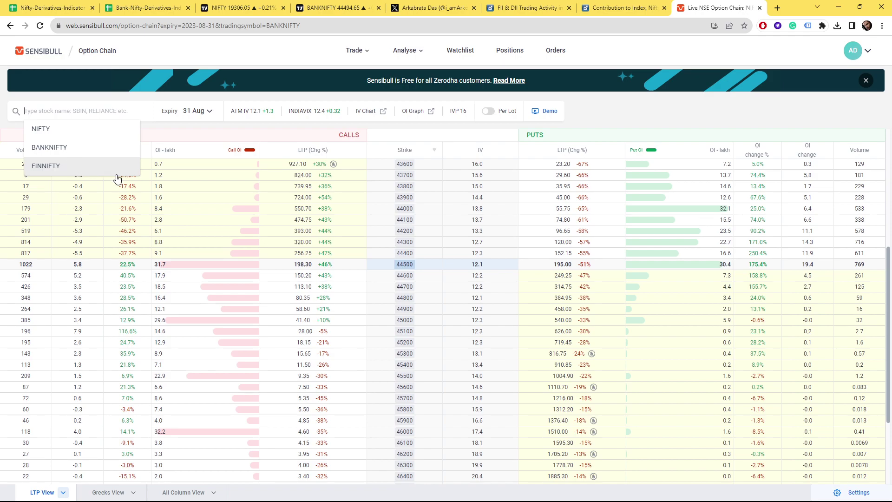
pyautogui.click(161, 183)
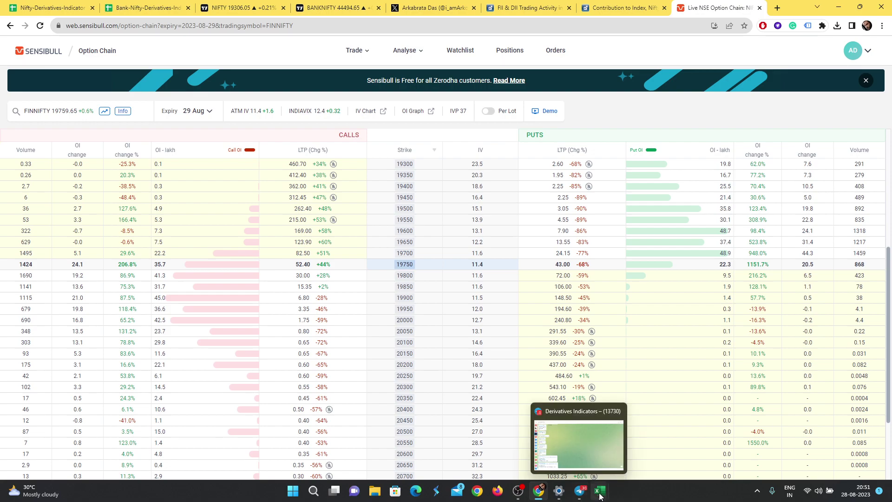
# - Switch to the side-by-side participant OI workbooks in Excel and examine the index option changes in H11:I12 of the 28 August sheet
pyautogui.click(515, 461)
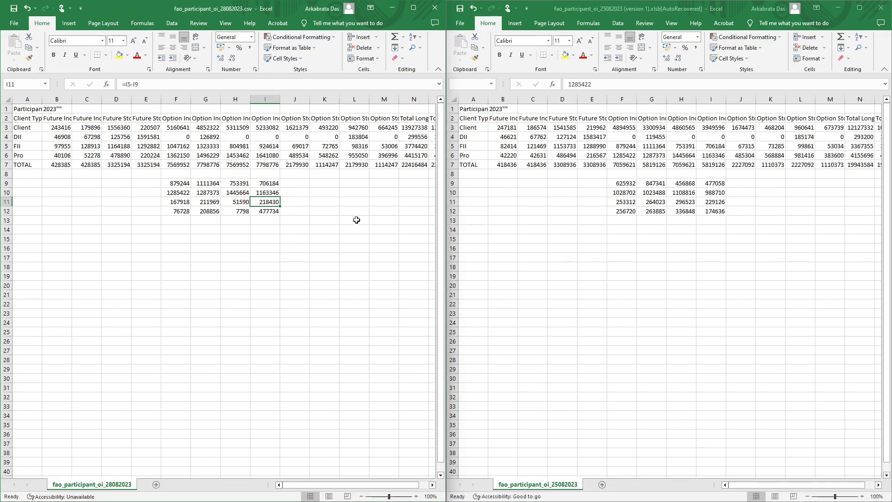
pyautogui.press('Left')
pyautogui.press('Right')
pyautogui.press('Down')
pyautogui.press('Up')
pyautogui.press('Left')
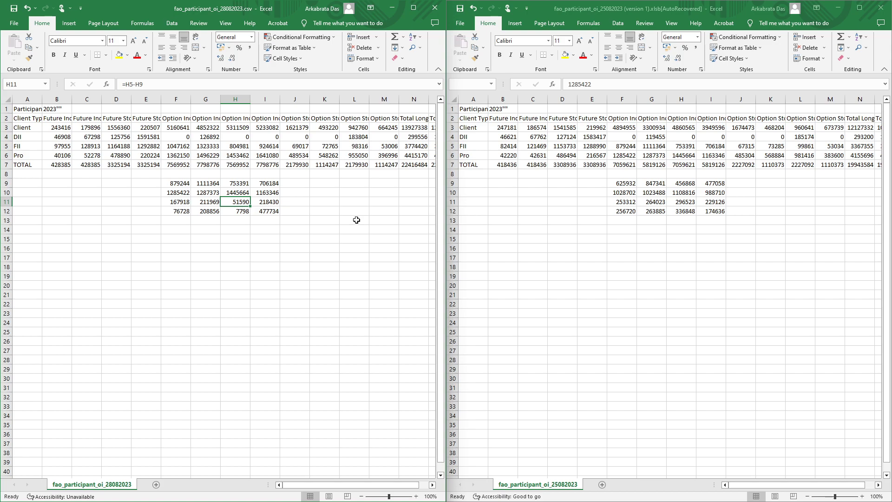
pyautogui.press('Down')
pyautogui.press('Up')
# - Compare the FII and Pro index option changes across rows 11 and 12, columns F to I, in the 28 August sheet
pyautogui.press('Left')
pyautogui.press('Left')
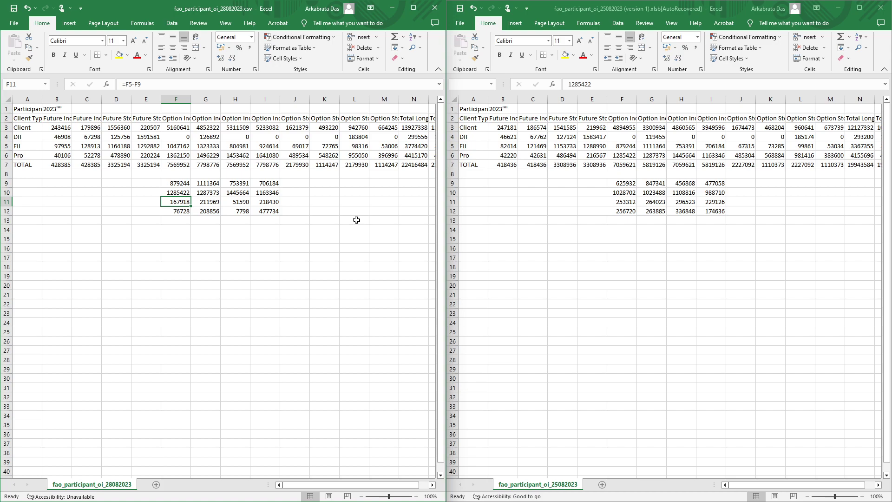
pyautogui.press('Down')
pyautogui.press('Up')
pyautogui.press('Right')
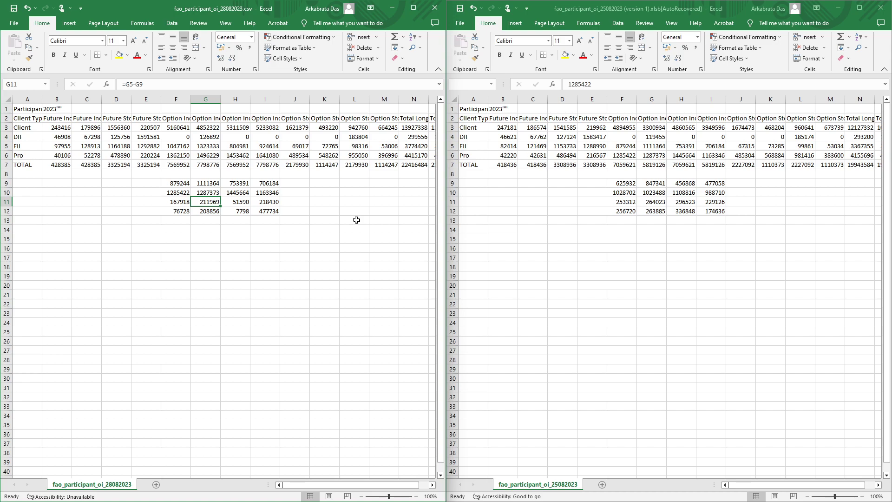
pyautogui.press('Right')
pyautogui.press('Right')
pyautogui.press('Left')
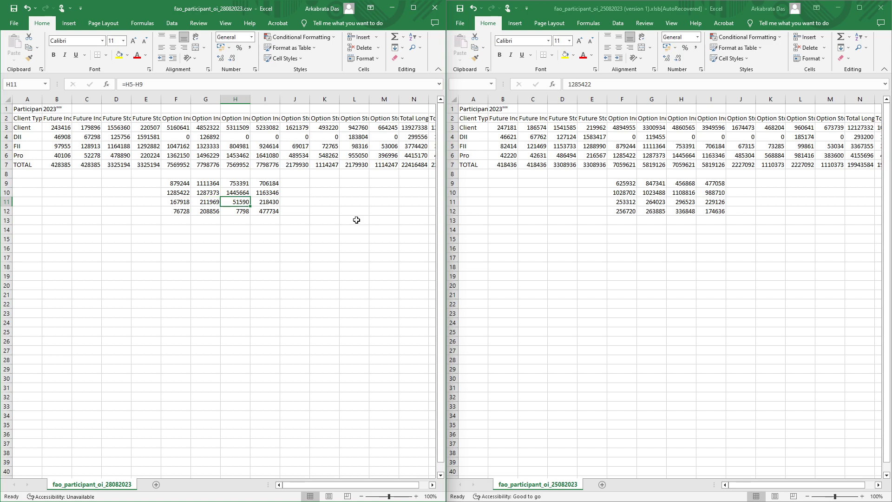
pyautogui.press('Left')
pyautogui.press('Left')
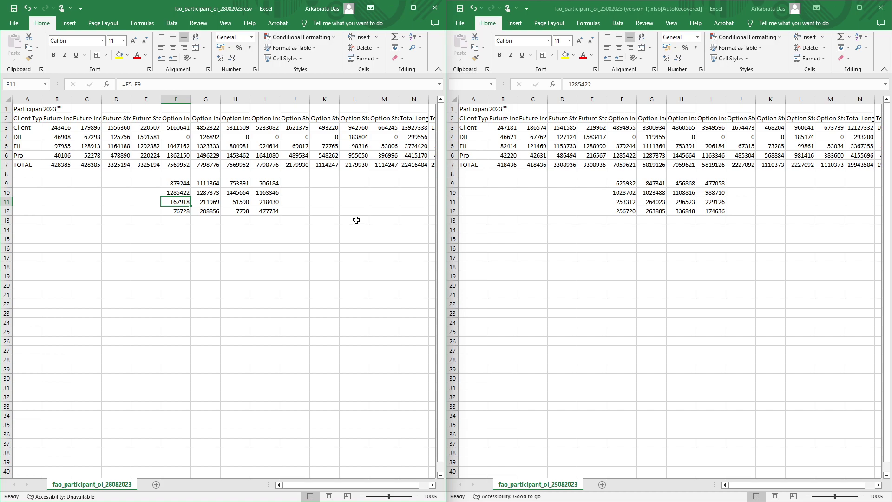
pyautogui.press('Down')
pyautogui.press('Right')
pyautogui.press('Right')
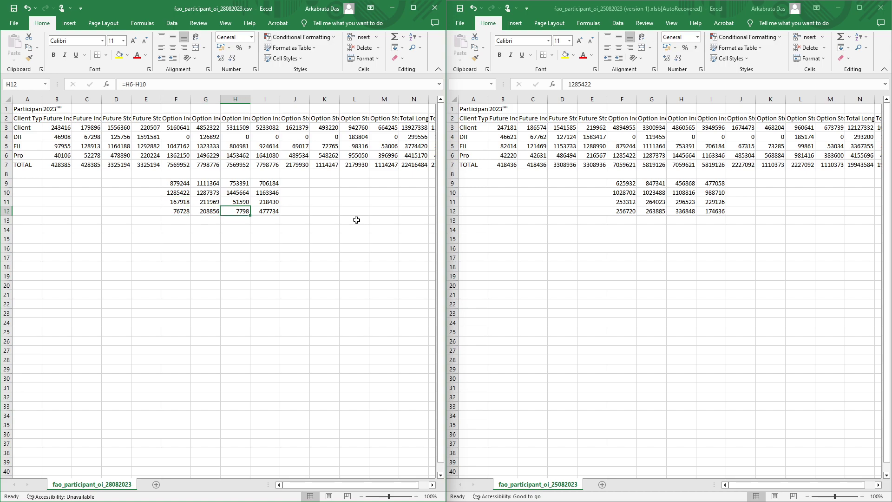
pyautogui.press('Left')
pyautogui.press('Left')
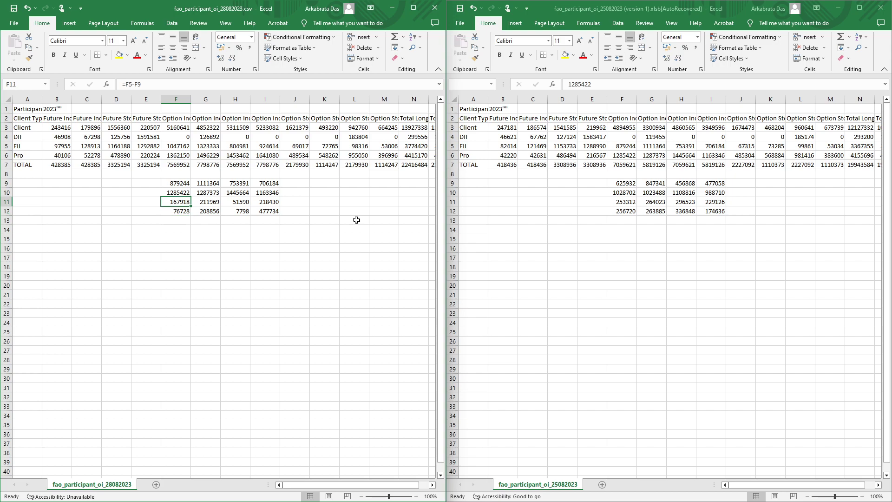
# - Examine the FII index option positions in F5:I5 of the 28 August sheet
pyautogui.press('Up')
pyautogui.press('Up')
pyautogui.press('Up')
pyautogui.press('Up')
pyautogui.press('Up')
pyautogui.press('Up')
pyautogui.press('Right')
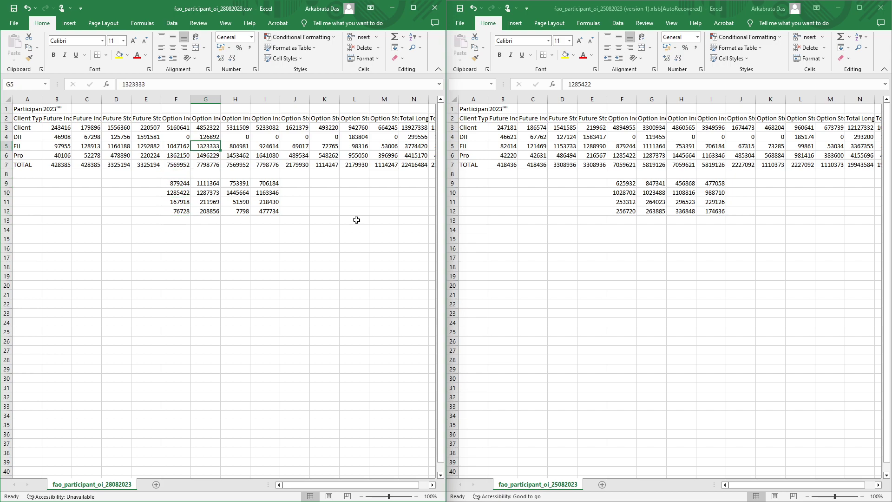
pyautogui.press('Right')
pyautogui.press('Right')
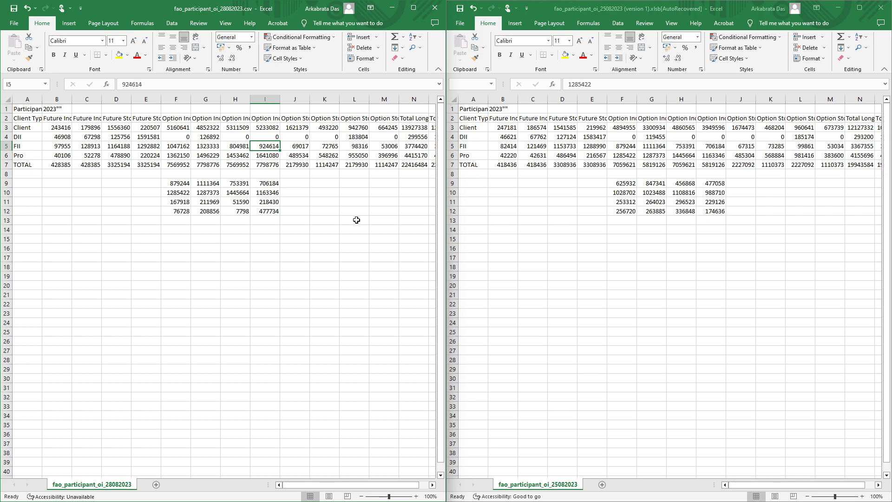
# - Compare the FII index futures positions in B5 and C5 of the 28 August sheet
pyautogui.press('Left')
pyautogui.press('Left')
pyautogui.press('Left')
pyautogui.press('Left')
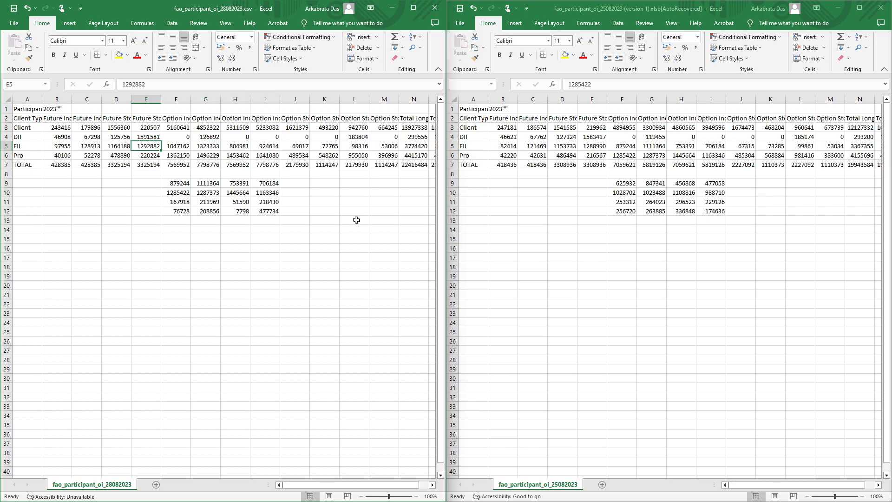
pyautogui.press('Left')
pyautogui.press('Left')
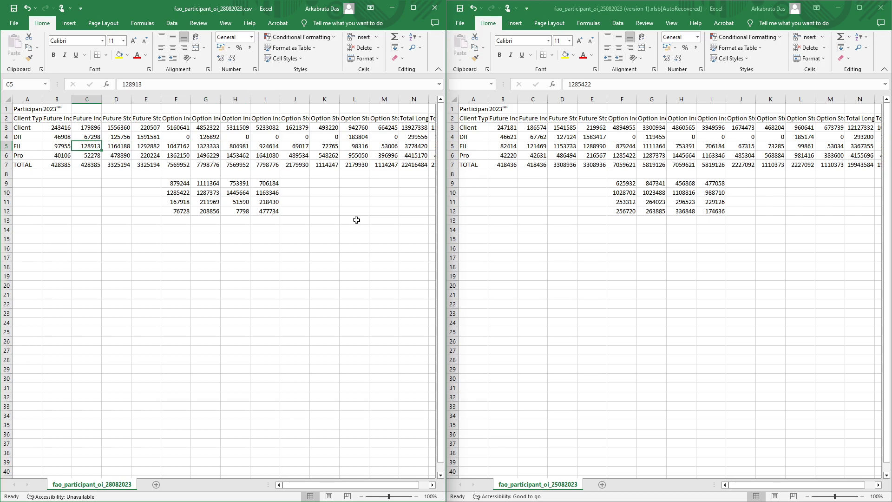
pyautogui.press('Left')
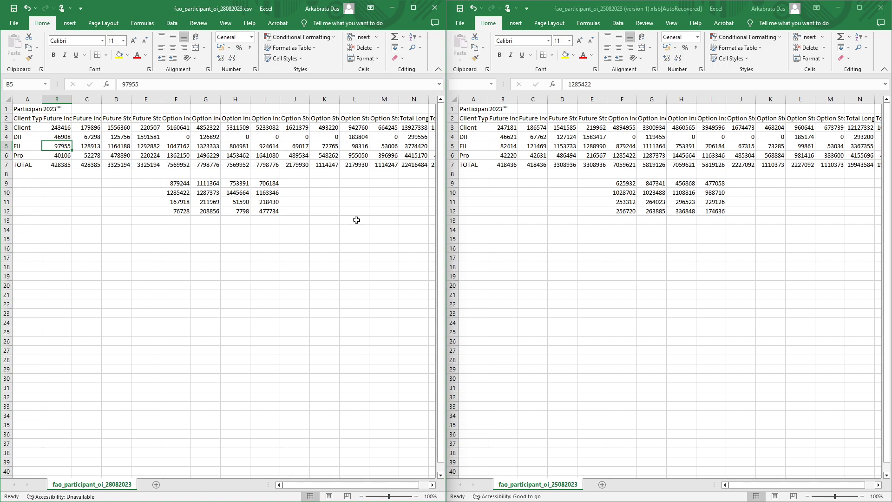
pyautogui.press('Right')
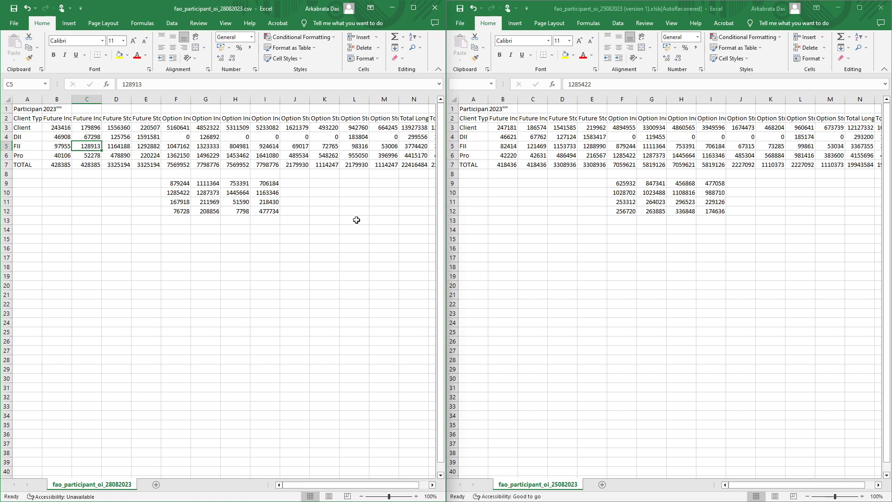
pyautogui.press('Left')
pyautogui.press('Right')
pyautogui.press('Left')
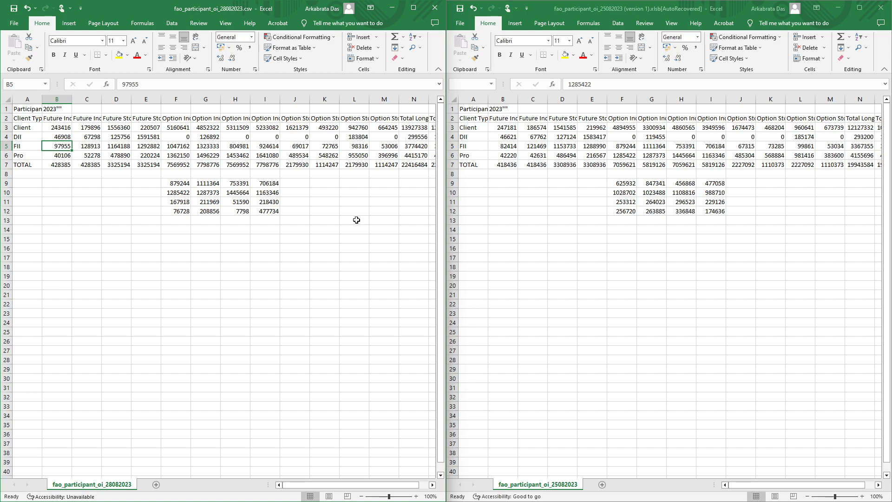
pyautogui.press('Right')
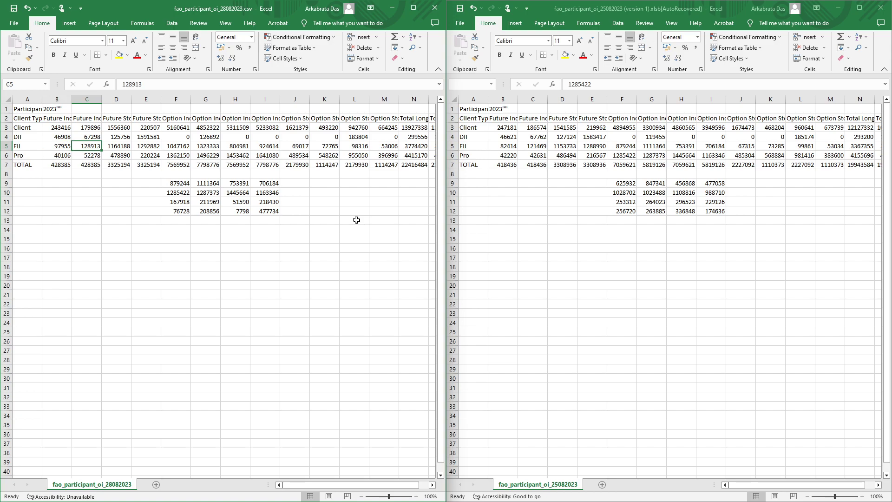
# - Compare the Pro index futures positions in B6 and C6, continuing to the Pro index options in row 6 of the 28 August sheet
pyautogui.press('Down')
pyautogui.press('Left')
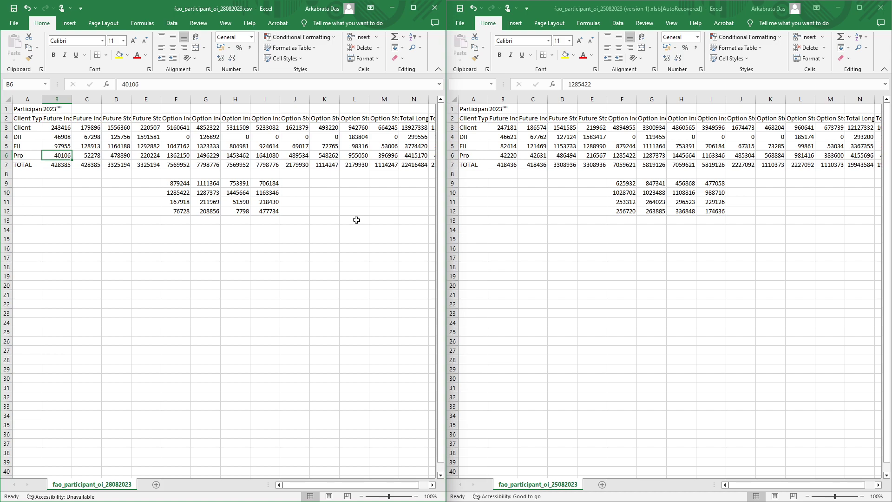
pyautogui.press('Right')
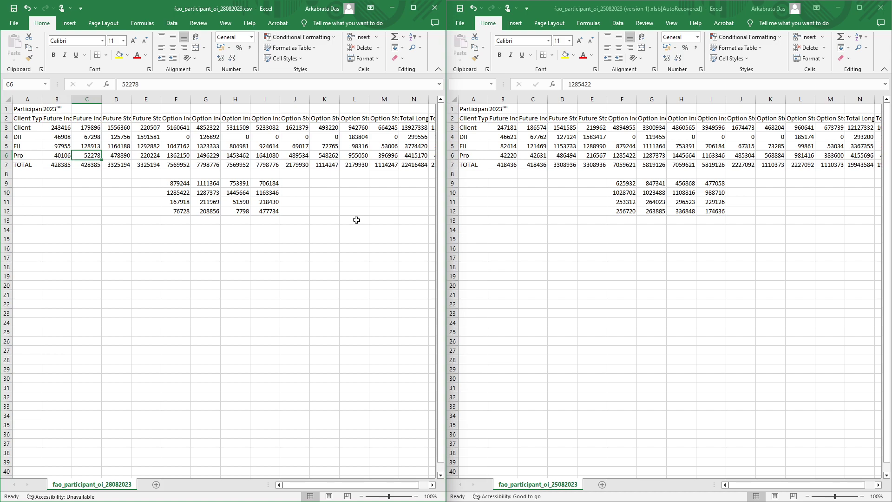
pyautogui.press('Right')
pyautogui.press('Right')
pyautogui.press('Right')
pyautogui.press('Right')
pyautogui.press('Right')
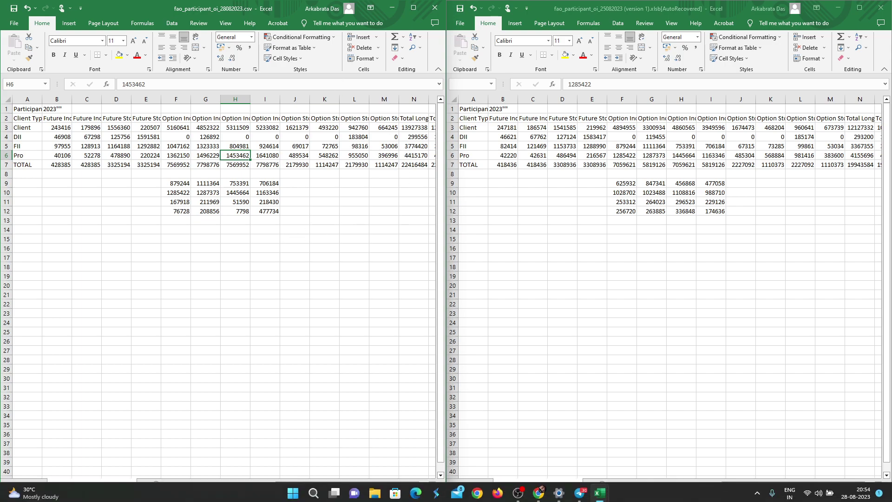
# - Switch to the fii_stats_28-Aug-2023 workbook and examine the index futures net amount in H4
pyautogui.moveTo(591, 487)
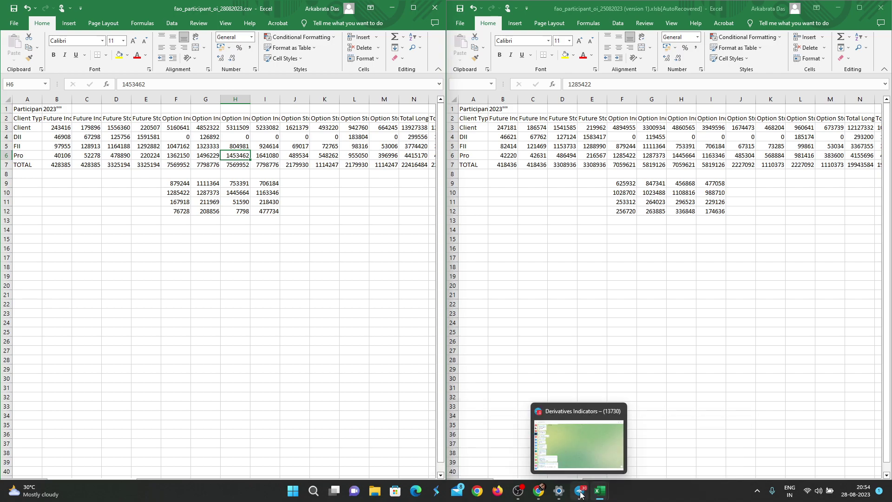
pyautogui.click(682, 461)
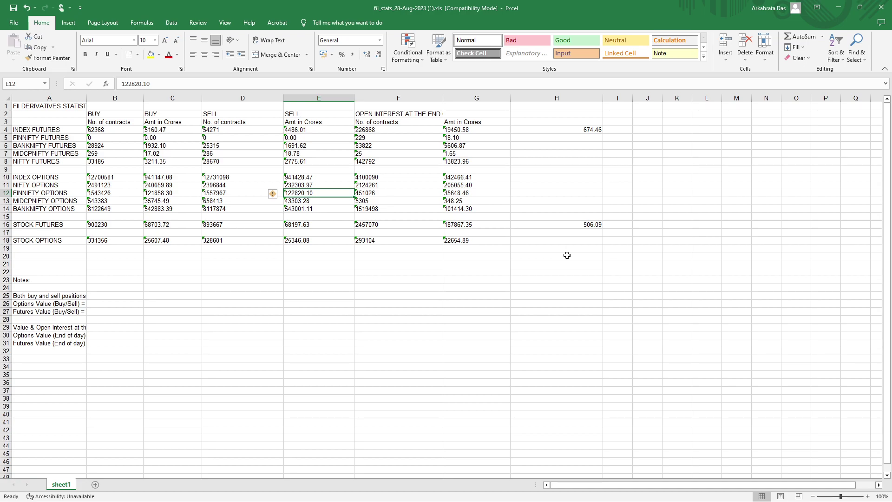
pyautogui.press('Up')
pyautogui.press('Up')
pyautogui.press('Up')
pyautogui.press('Up')
pyautogui.press('Up')
pyautogui.press('Up')
pyautogui.press('Up')
pyautogui.press('Up')
pyautogui.press('Right')
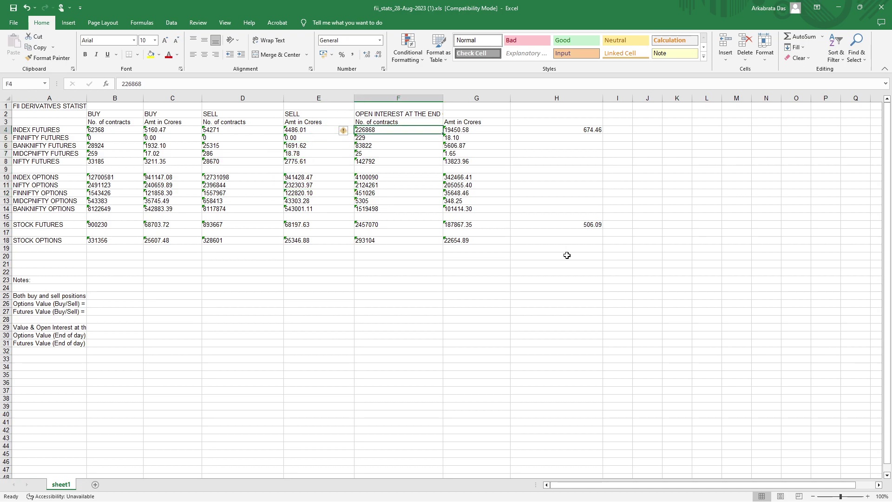
pyautogui.press('Right')
pyautogui.press('Right')
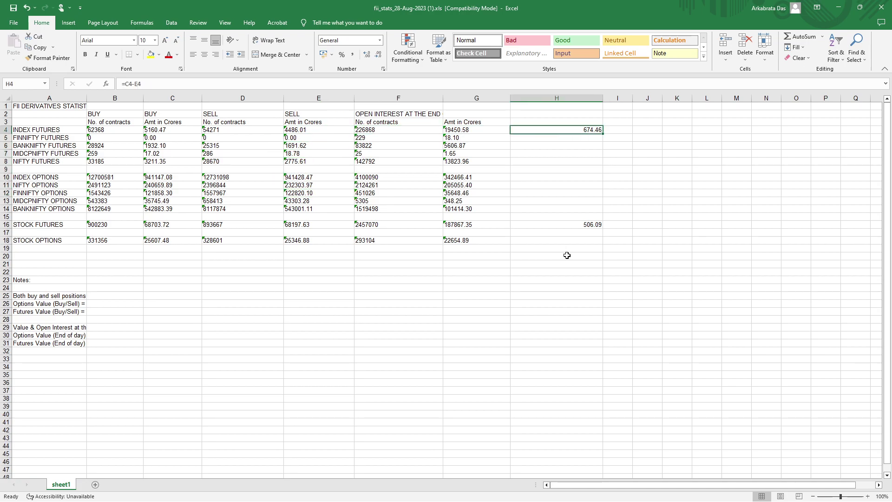
# - Review the FII index futures buy and sell figures across row 4
pyautogui.press('Left')
pyautogui.press('Left')
pyautogui.press('Left')
pyautogui.press('Left')
pyautogui.press('Left')
pyautogui.press('Left')
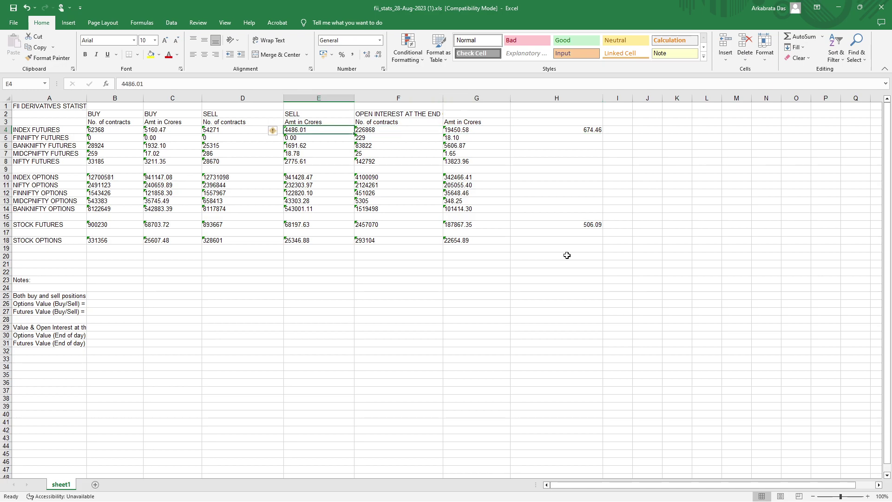
# - Check the index options in row 10 and compare the Nifty options buy and sell amounts in C11 and E11
pyautogui.press('Down')
pyautogui.press('Down')
pyautogui.press('Down')
pyautogui.press('Down')
pyautogui.press('Down')
pyautogui.press('Down')
pyautogui.press('Down')
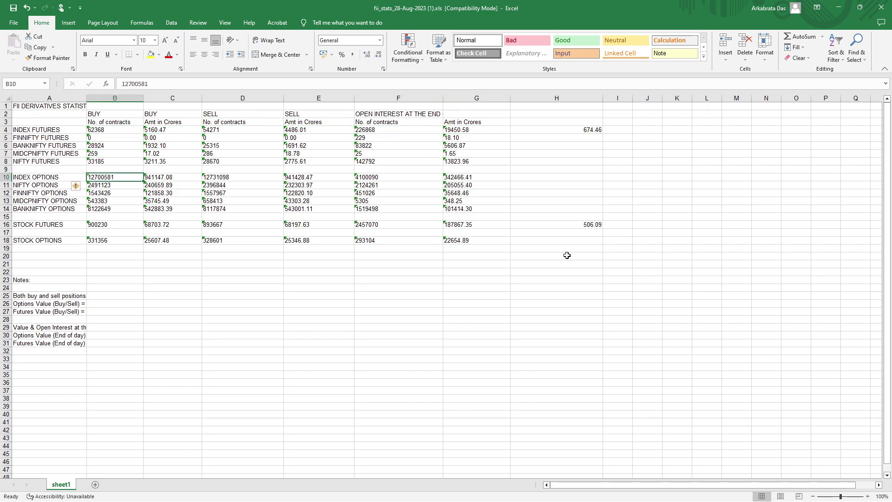
pyautogui.press('Right')
pyautogui.press('Right')
pyautogui.press('Left')
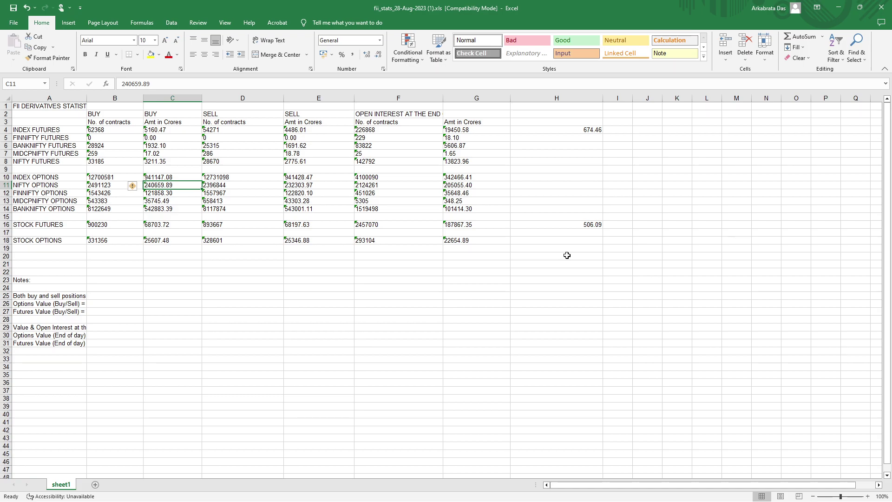
pyautogui.press('Right')
pyautogui.press('Right')
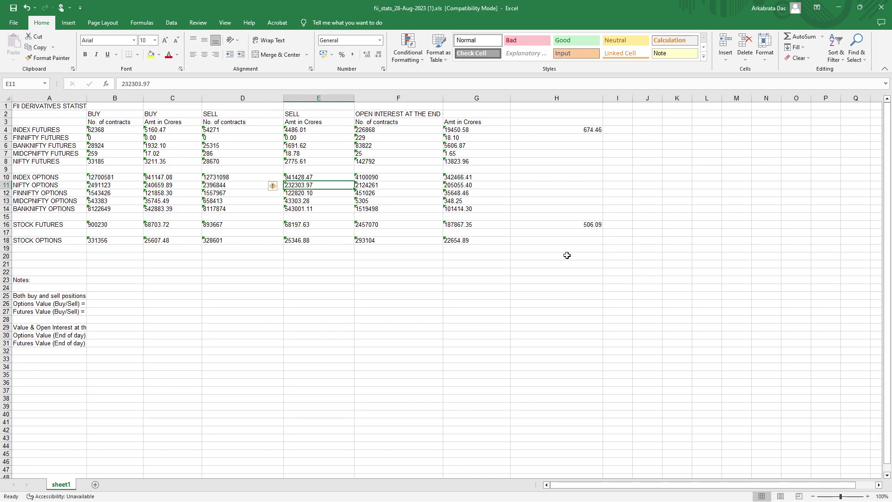
pyautogui.press('Left')
pyautogui.press('Left')
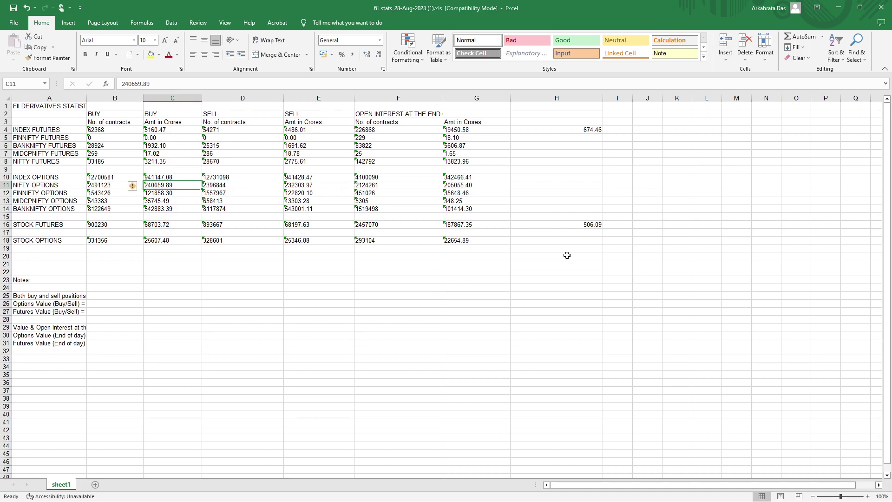
# - Compare the Bank Nifty options buy and sell amounts in C14 and E14
pyautogui.press('Down')
pyautogui.press('Down')
pyautogui.press('Down')
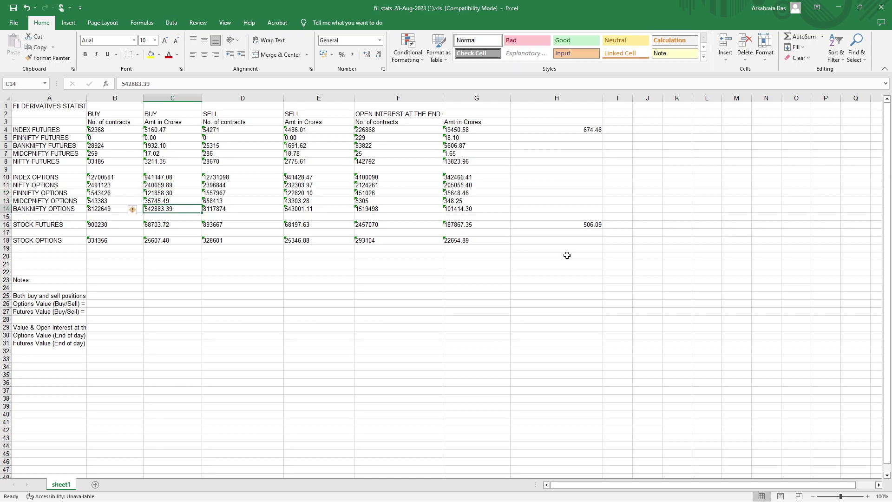
pyautogui.press('Right')
pyautogui.press('Right')
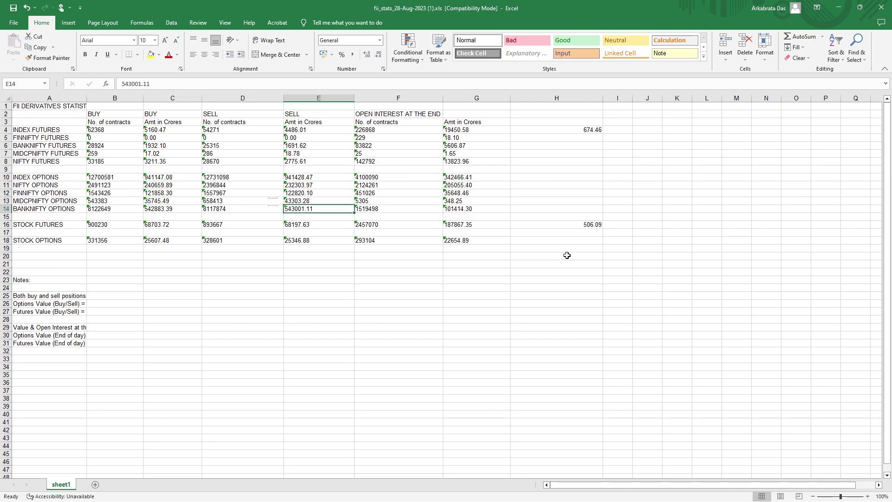
# - Return to the Nifty options row and recheck the buy amount in C11 against the sell amount in E11
pyautogui.press('Up')
pyautogui.press('Up')
pyautogui.press('Left')
pyautogui.press('Left')
pyautogui.press('Up')
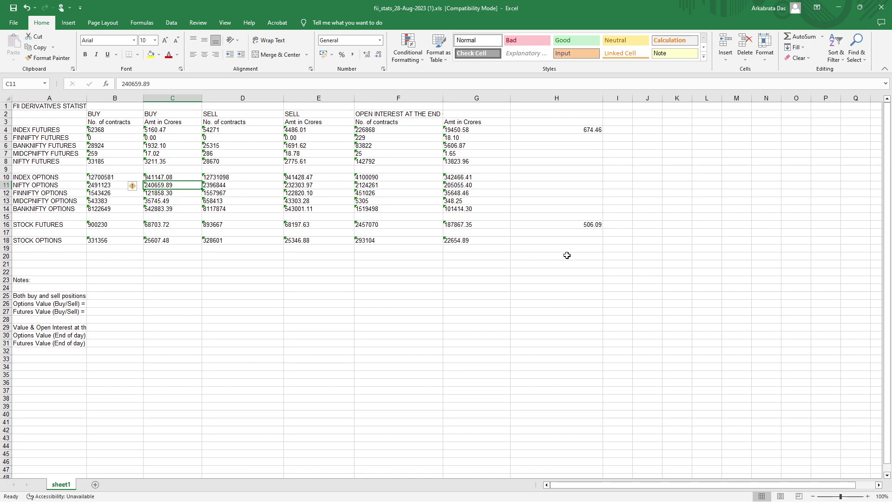
pyautogui.press('Right')
pyautogui.press('Right')
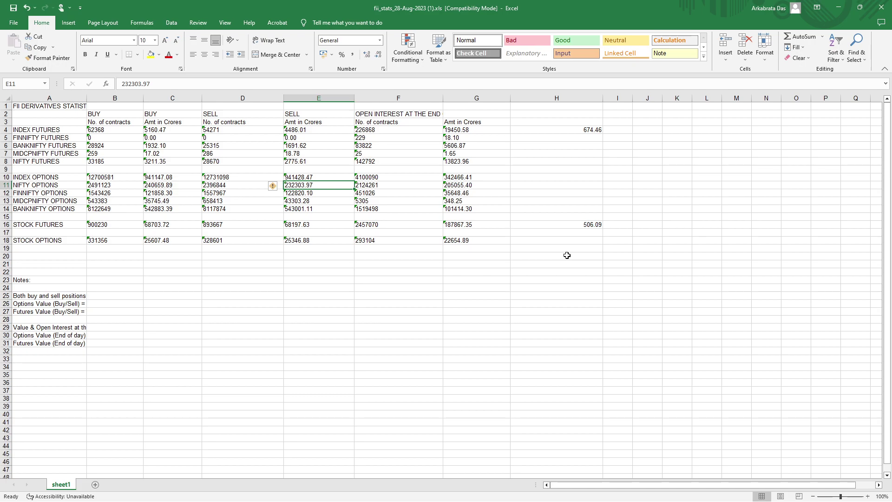
pyautogui.press('Left')
pyautogui.press('Left')
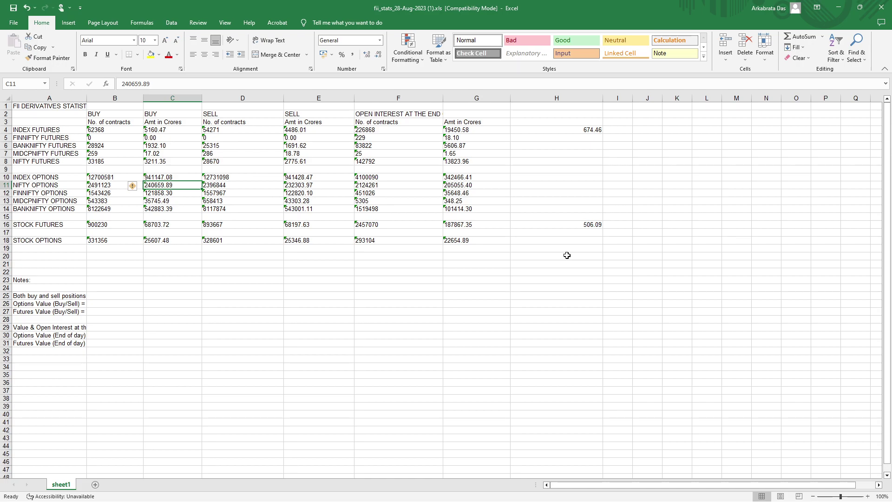
pyautogui.press('Left')
pyautogui.press('Left')
pyautogui.press('Right')
pyautogui.press('Right')
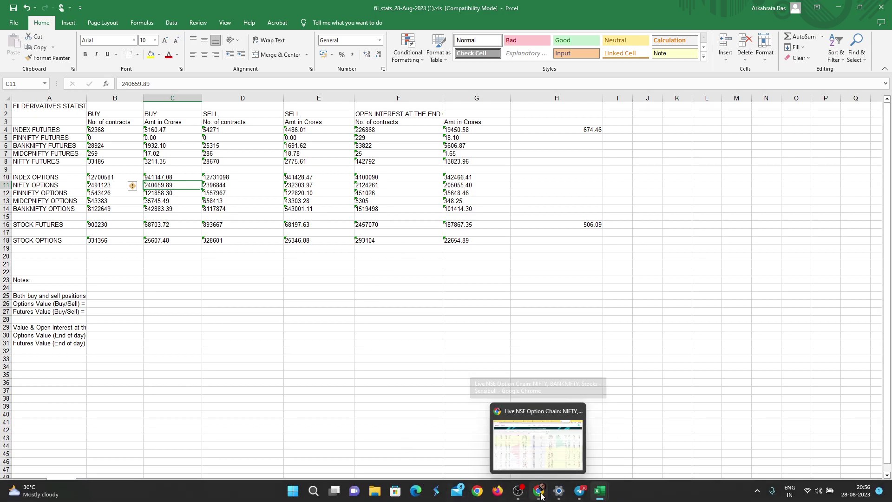
# - Check the Fin Nifty option chain for 29 Aug in Chrome alongside the FII statistics workbook in Excel, ending on the option chain
pyautogui.click(541, 496)
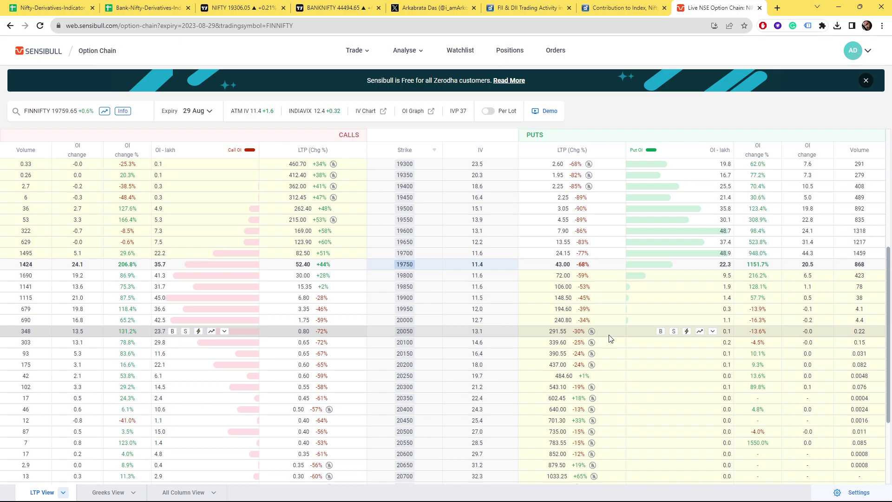
pyautogui.moveTo(599, 491)
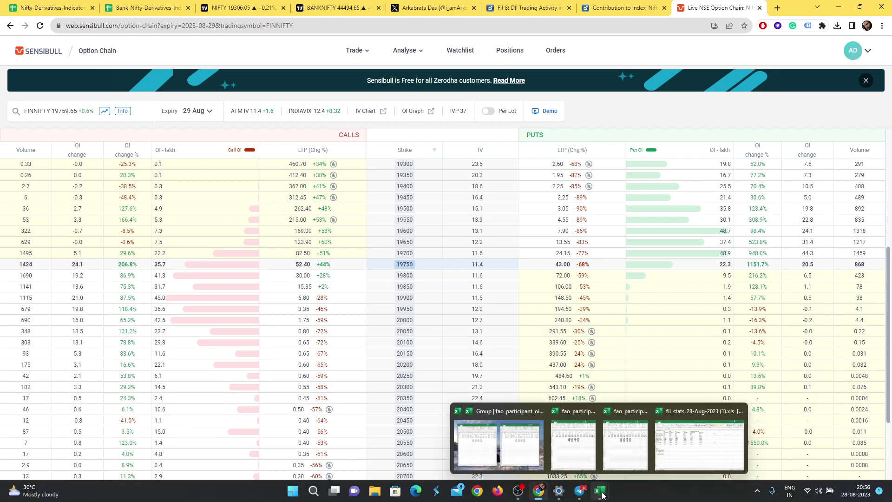
pyautogui.click(657, 455)
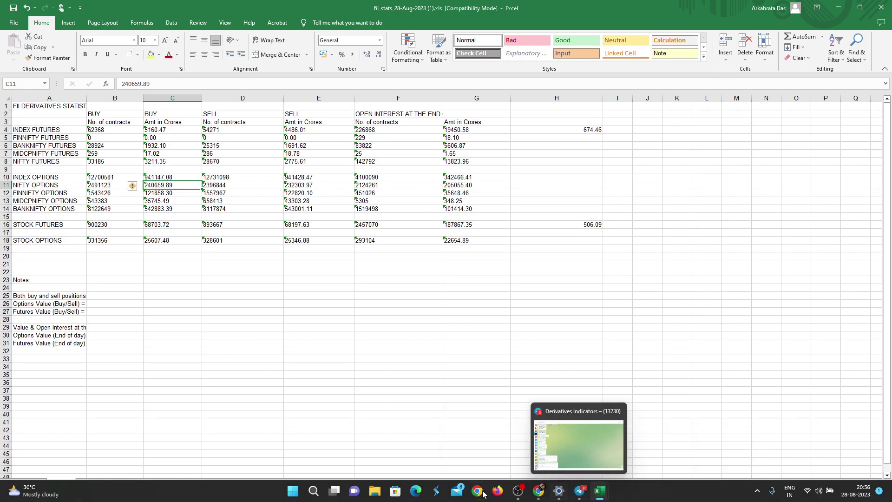
pyautogui.click(537, 493)
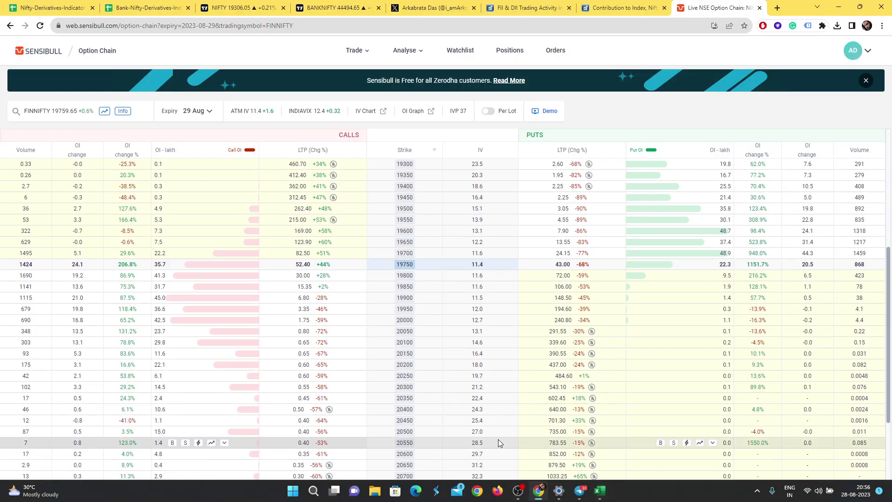
# - Open the X profile in the browser and view the Nifty and Bank Nifty Money Flow posts
pyautogui.click(260, 8)
pyautogui.click(325, 8)
pyautogui.click(449, 4)
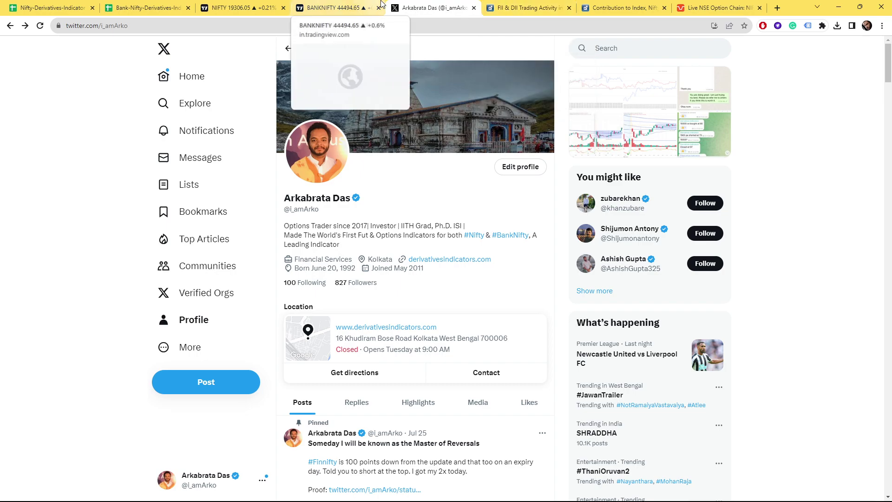
pyautogui.click(333, 7)
pyautogui.click(449, 8)
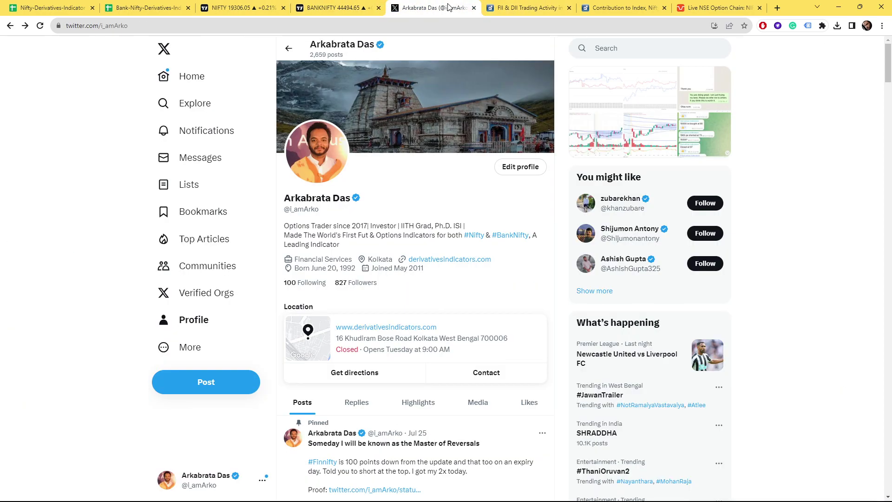
pyautogui.scroll(-8, 393, 253)
pyautogui.scroll(-8, 394, 253)
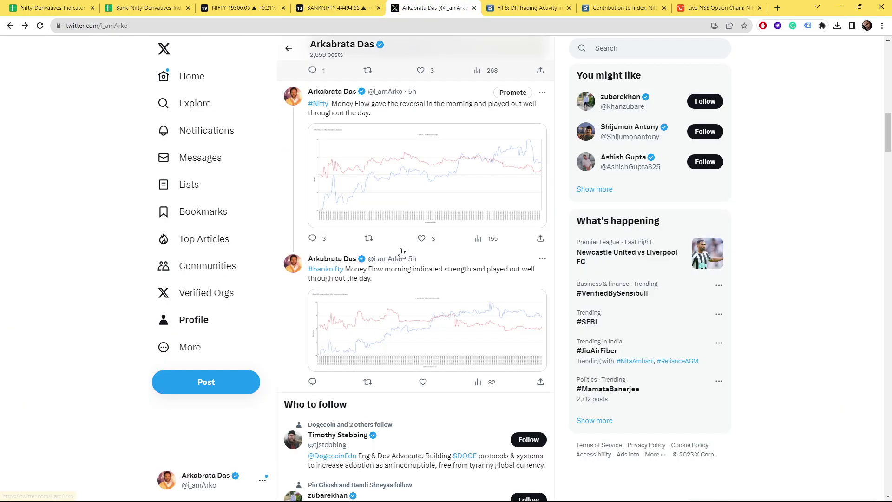
# - Read the X posts about the 19300 call buyers and the Nifty and Bank Nifty POC levels
pyautogui.scroll(-15, 405, 244)
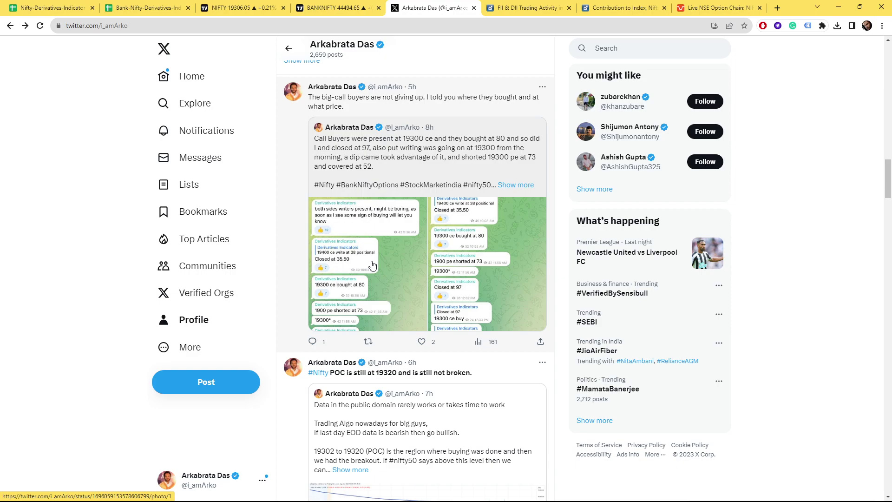
pyautogui.scroll(-7, 371, 264)
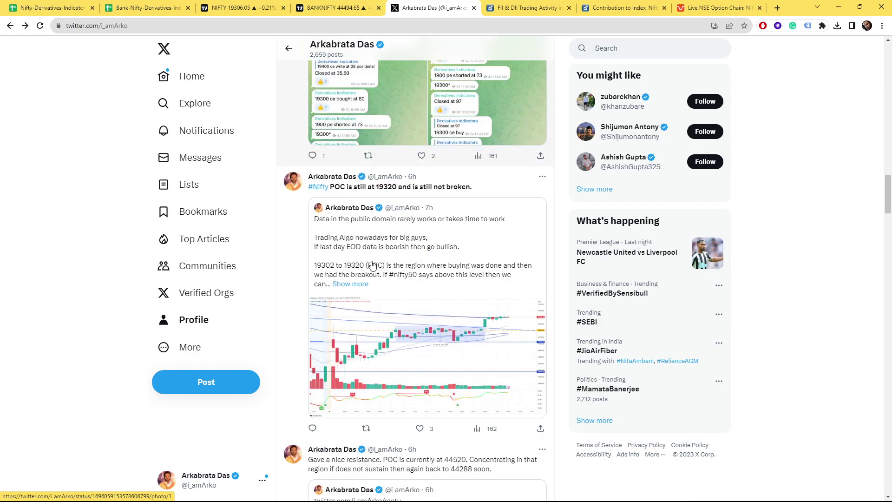
pyautogui.scroll(1, 372, 265)
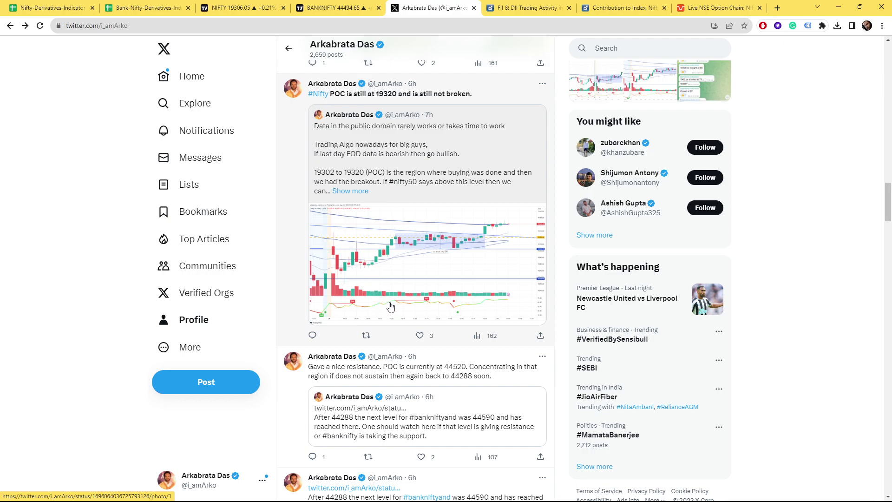
pyautogui.scroll(-3, 458, 363)
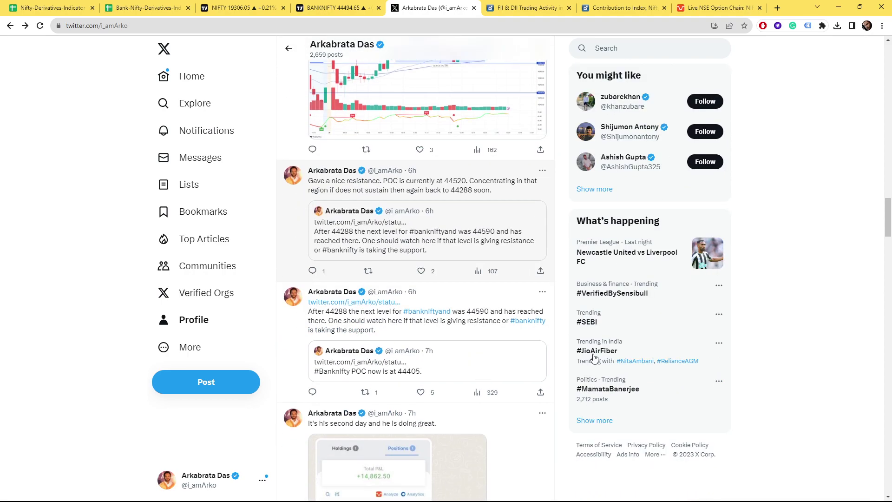
pyautogui.scroll(4, 579, 329)
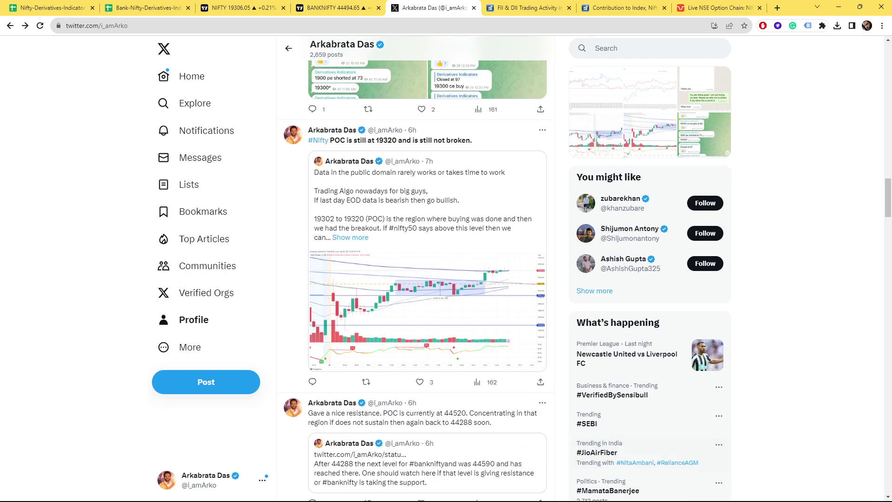
# - Look over the day's trade calls in the Derivatives Indicators channel in Telegram, then return to Chrome
pyautogui.moveTo(580, 495)
pyautogui.click(556, 384)
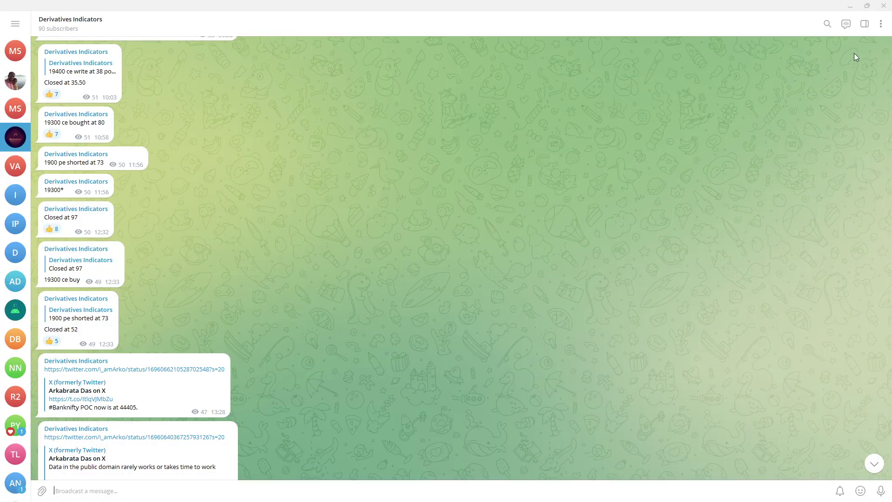
pyautogui.click(850, 6)
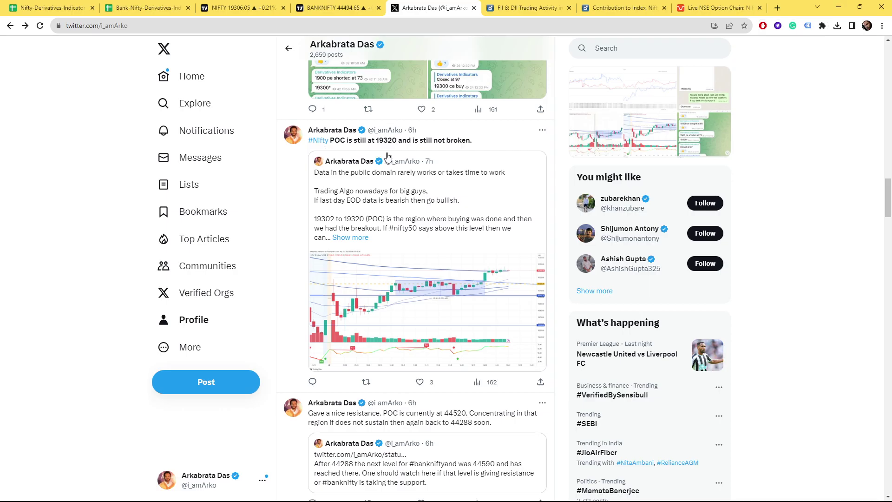
# - Examine the 28 August session up close on the Bank Nifty and Nifty 5-minute charts in TradingView
pyautogui.click(332, 8)
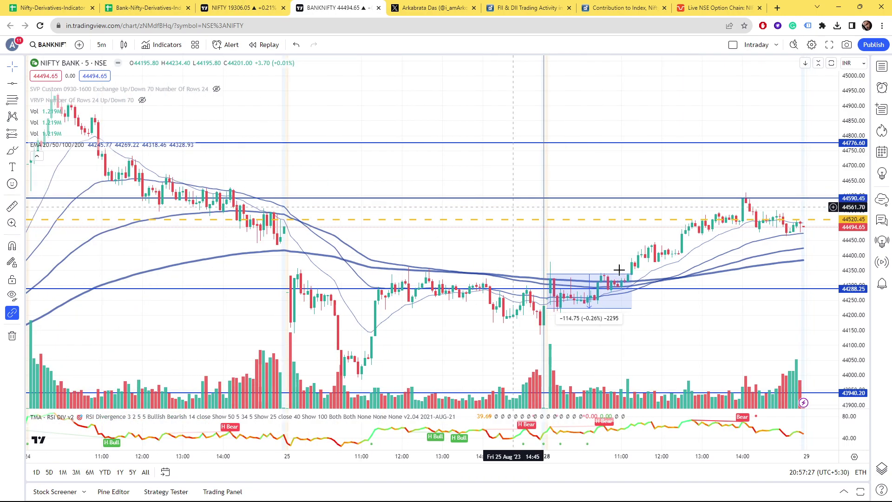
pyautogui.scroll(5, 619, 269)
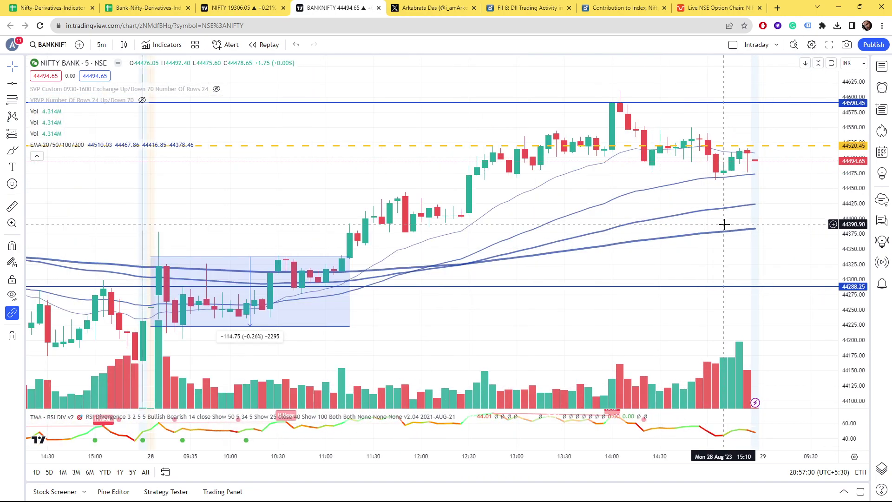
pyautogui.click(235, 7)
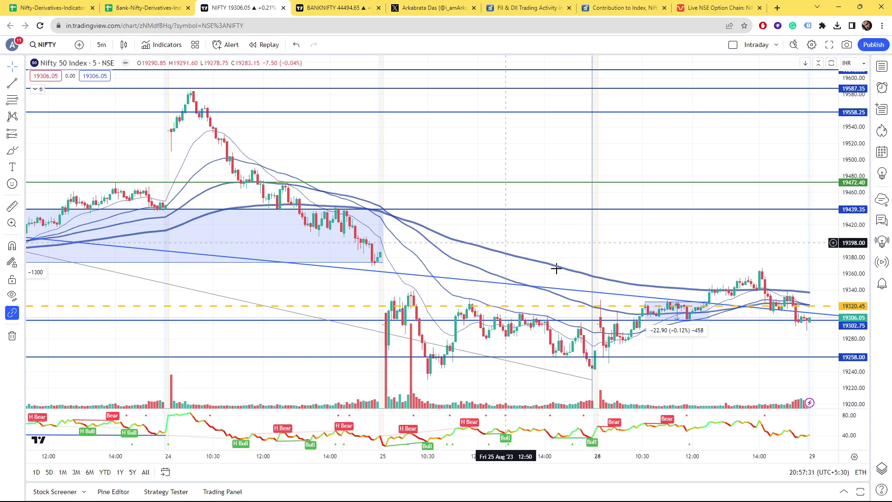
pyautogui.scroll(5, 773, 393)
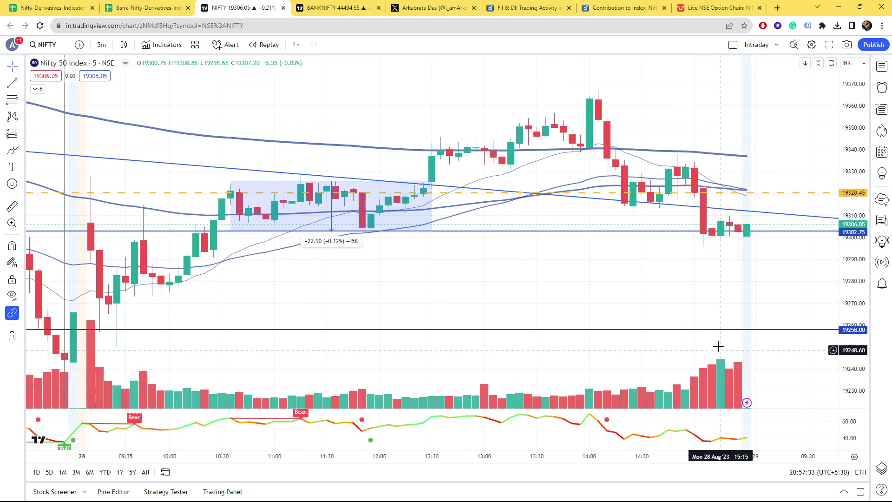
pyautogui.scroll(2, 702, 325)
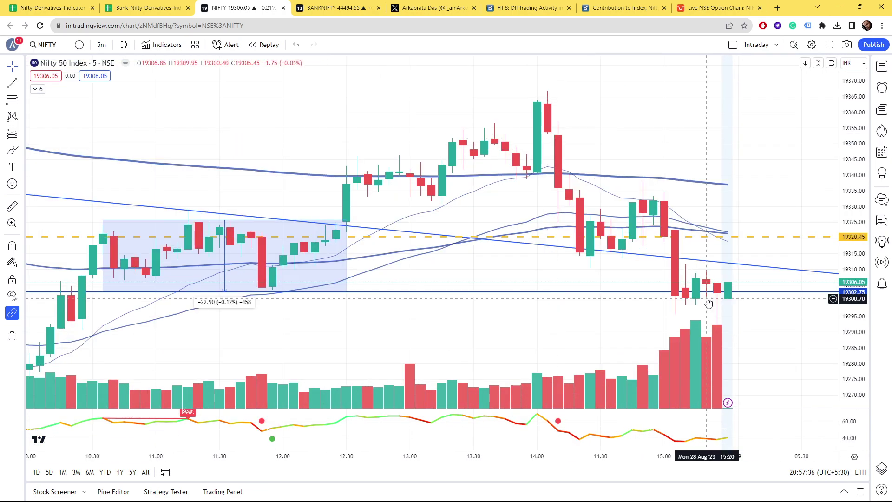